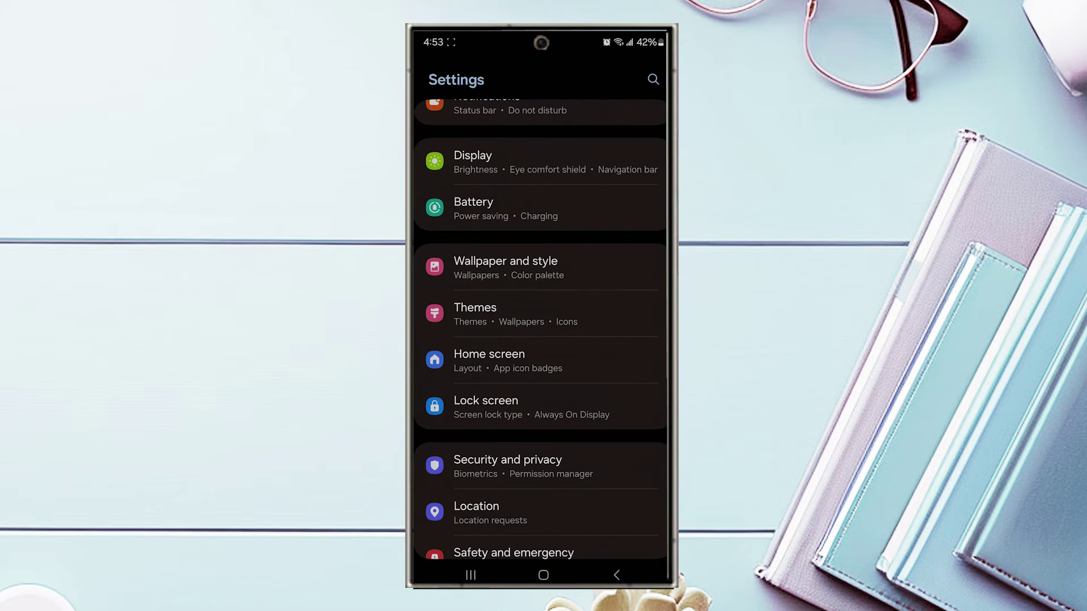
Step: Go to the Display page from the main Settings list
click(626, 166)
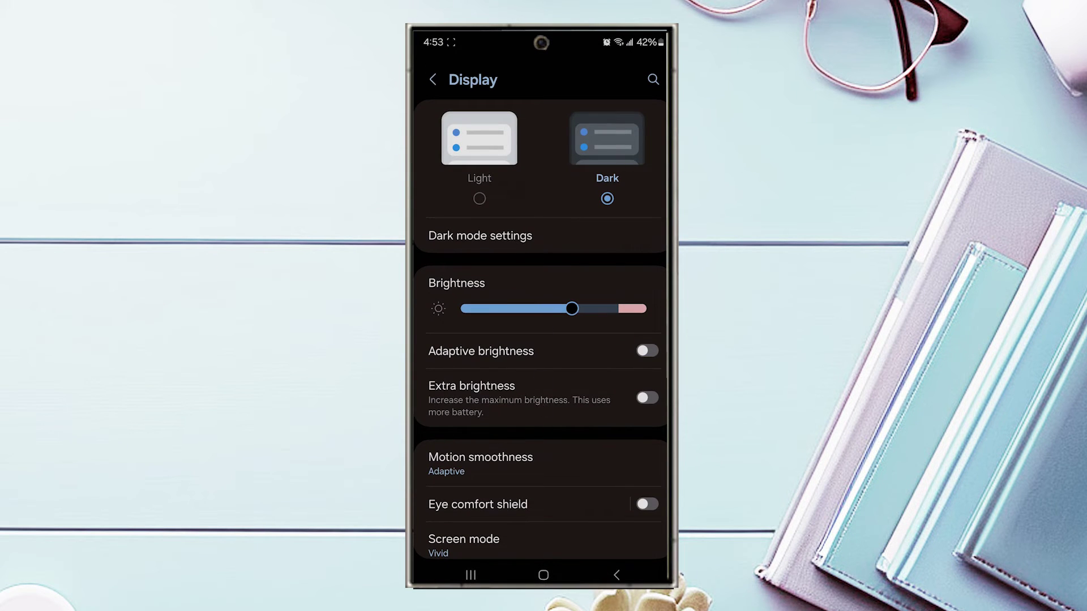
Step: Adjust the Brightness slider to roughly the middle level, keeping dark mode on
mouse_move(571, 309)
mouse_down()
mouse_move(495, 311)
mouse_move(577, 309)
mouse_up()
drag(577, 309, 582, 310)
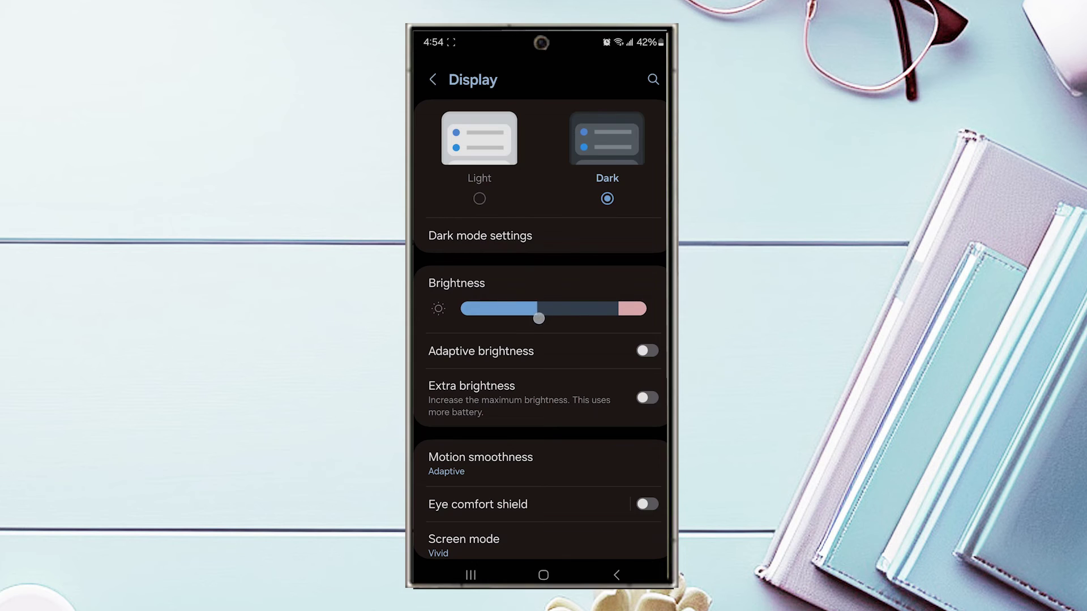